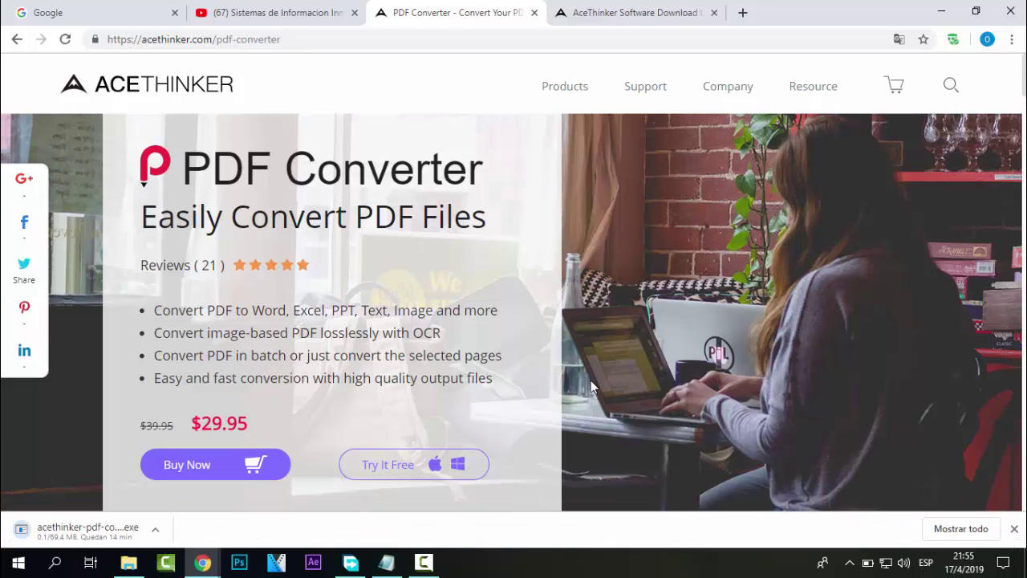
scroll(588, 383, "down", 1)
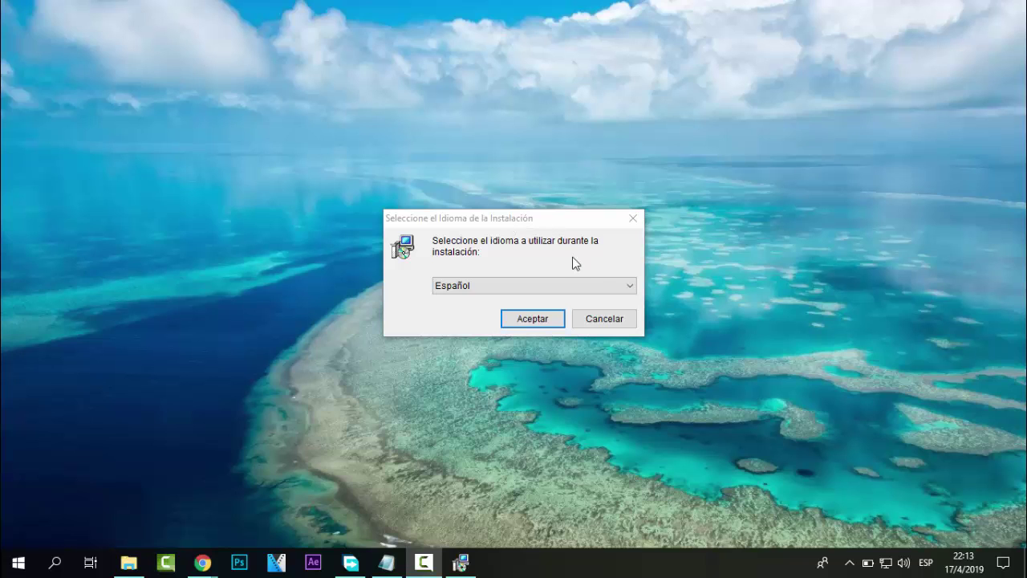
- Run the AceThinker PDF Converter Pro setup in Español, accept the licence agreement and keep the default destination folder
left_click(537, 321)
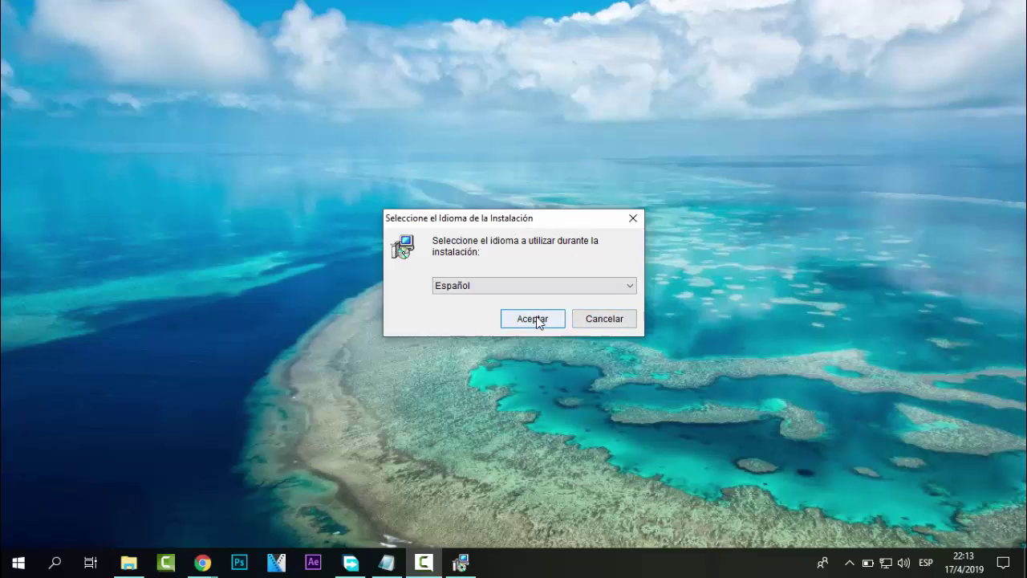
left_click(535, 319)
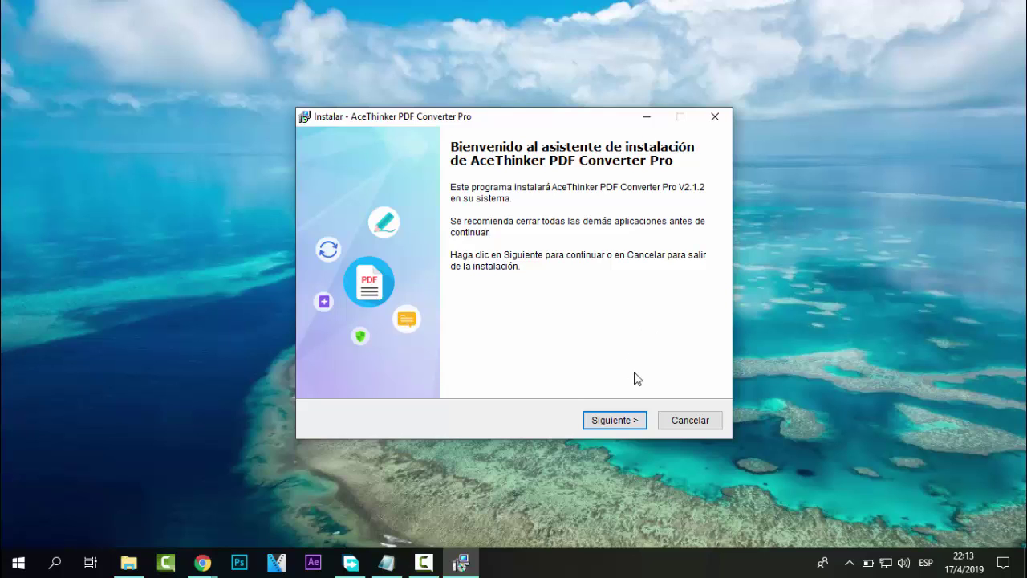
left_click(609, 419)
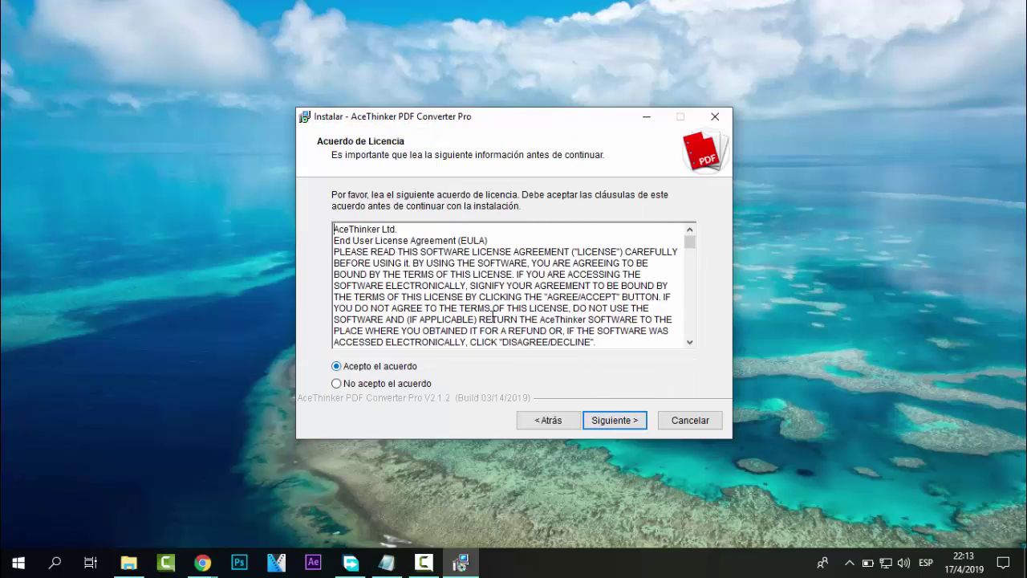
left_click(609, 420)
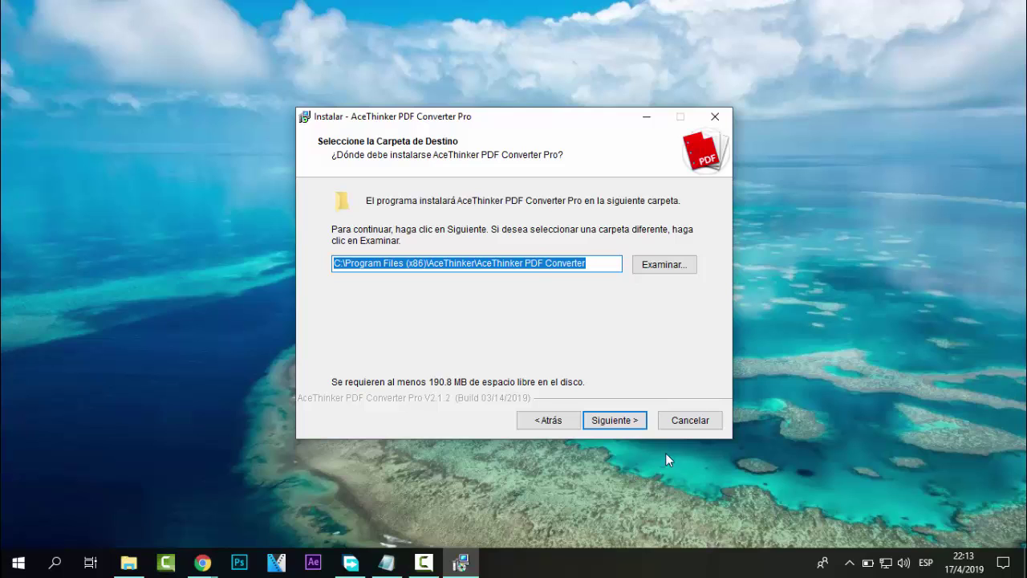
left_click(616, 420)
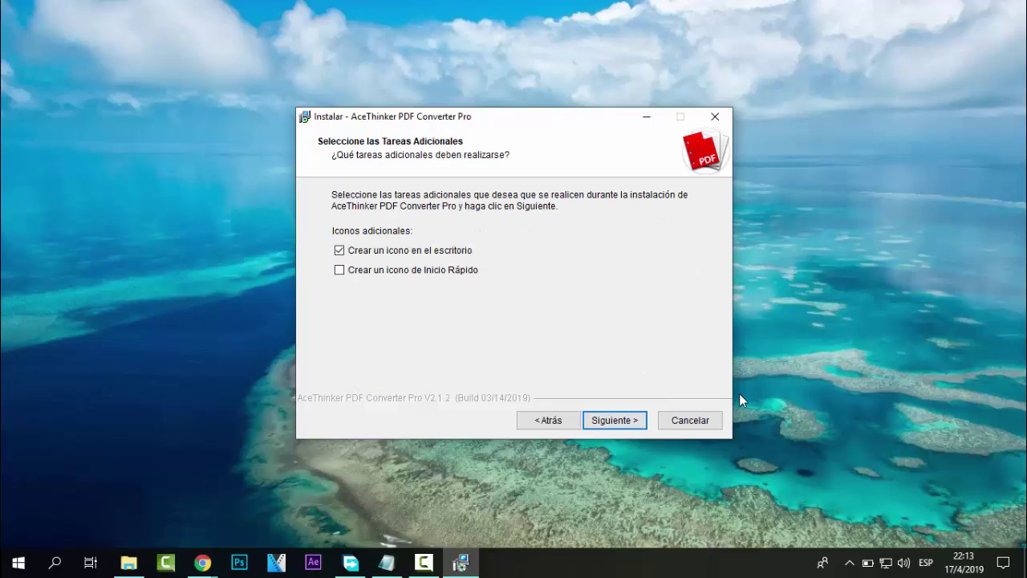
- Choose to create only the desktop icon, without the quick launch icon, and start the installation
left_click(455, 270)
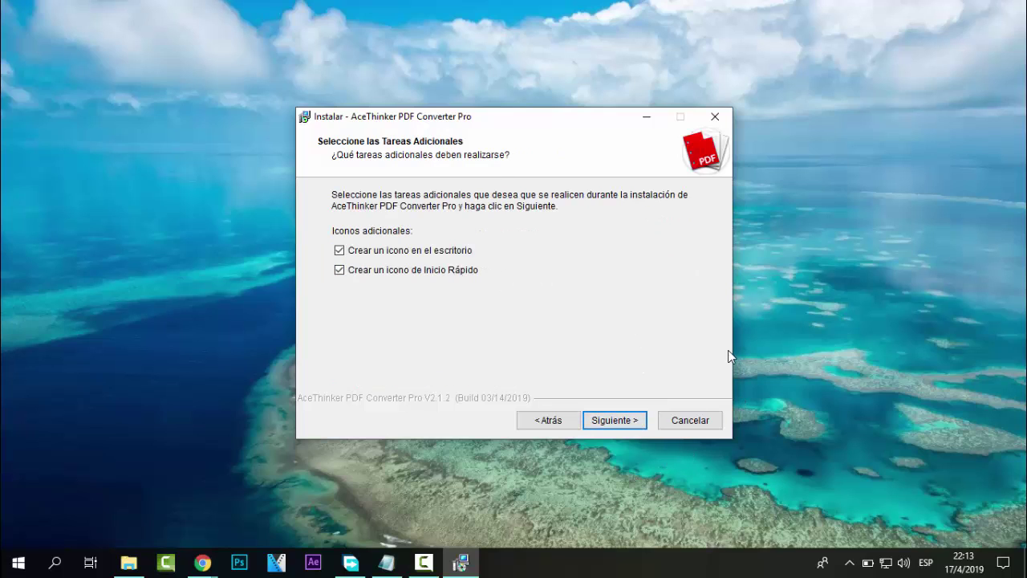
left_click(383, 270)
left_click(364, 254)
left_click(363, 271)
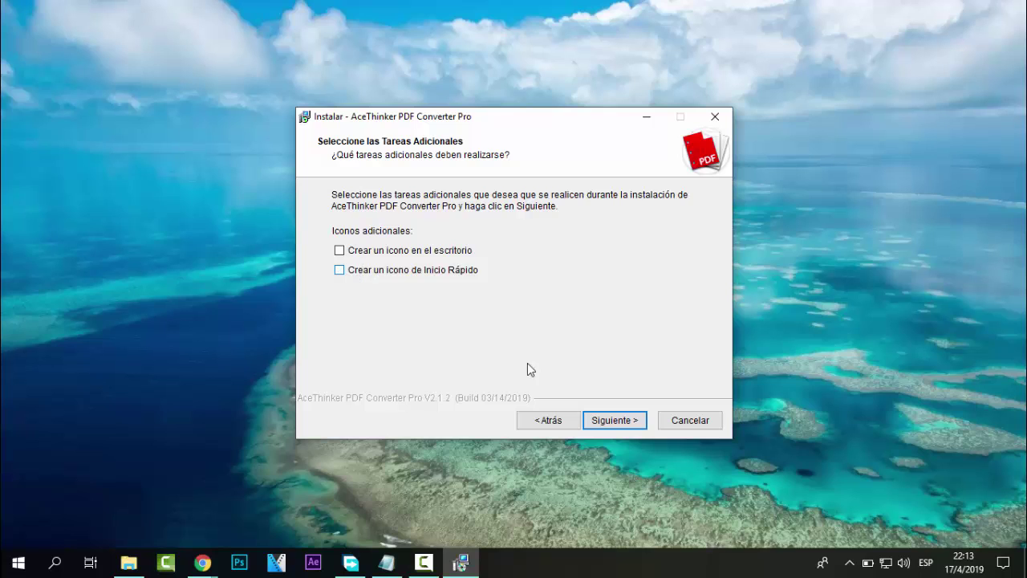
left_click(357, 251)
left_click(610, 424)
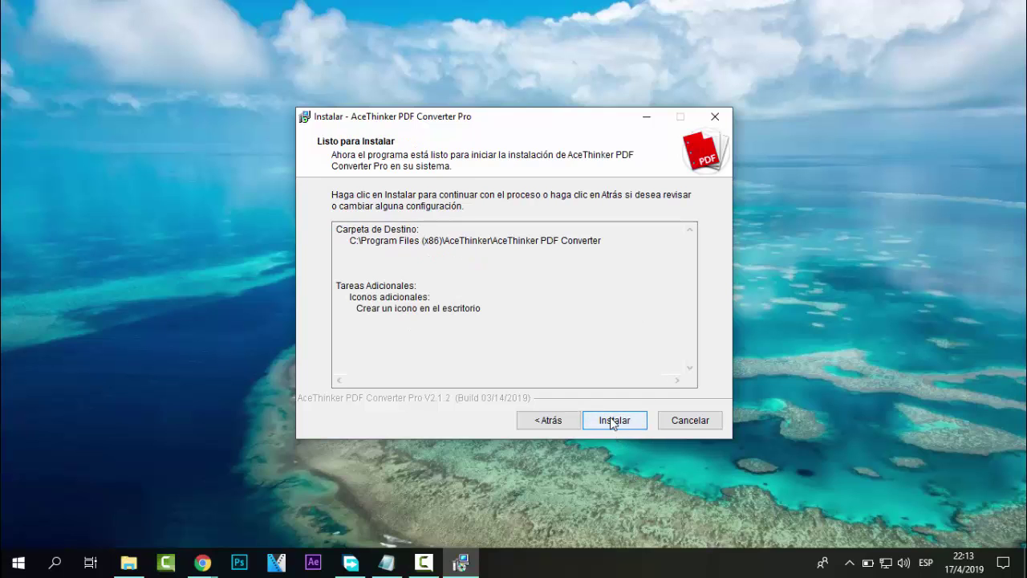
left_click(610, 420)
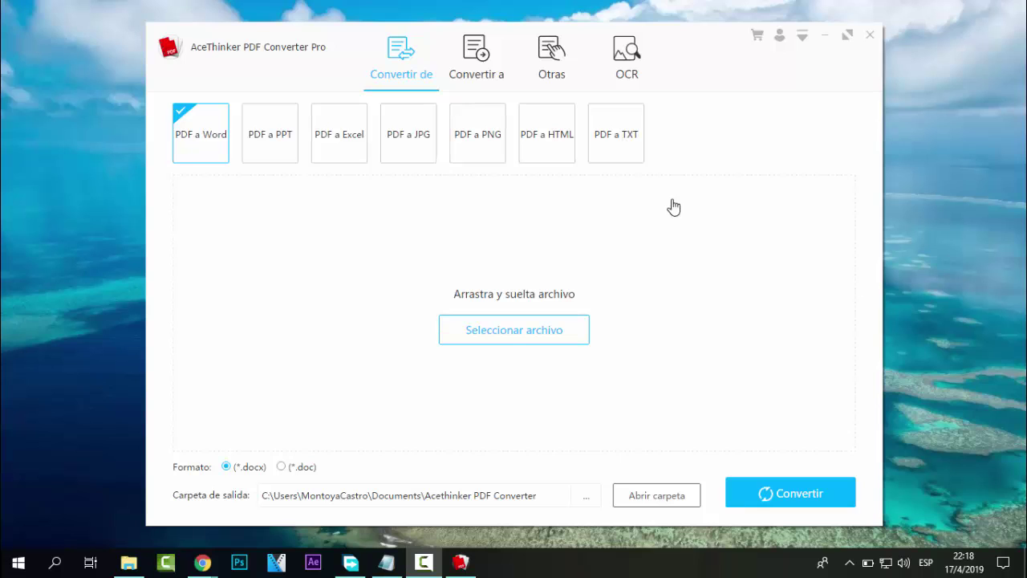
- Review the available tools for converting to PDF, the other PDF utilities and the OCR output formats
left_click(482, 68)
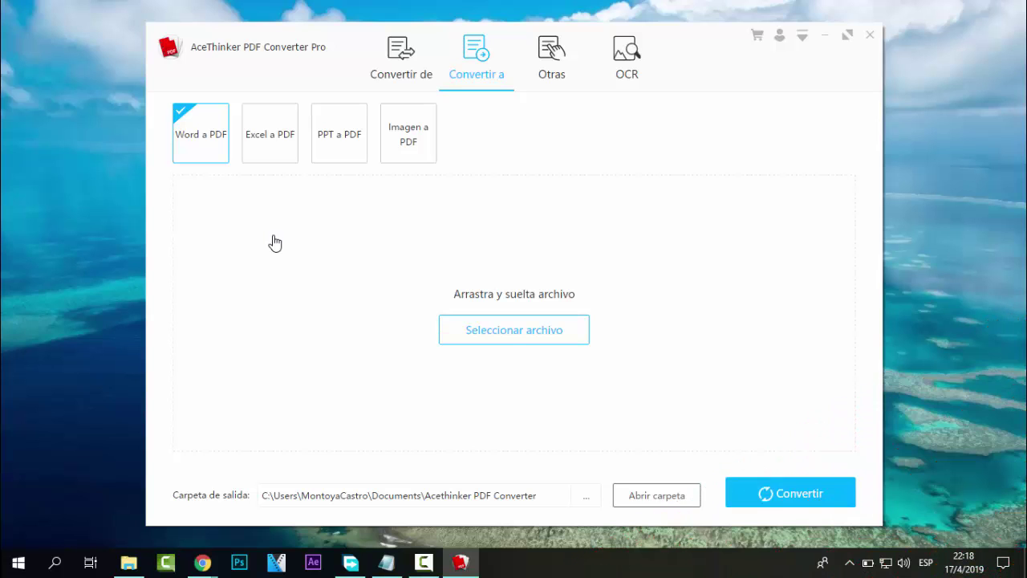
left_click(552, 69)
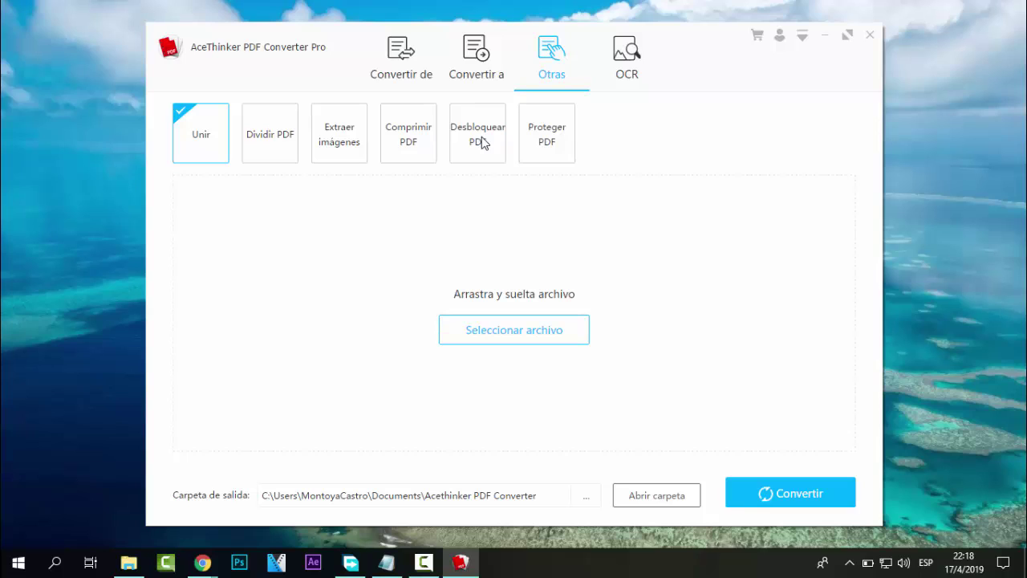
left_click(640, 61)
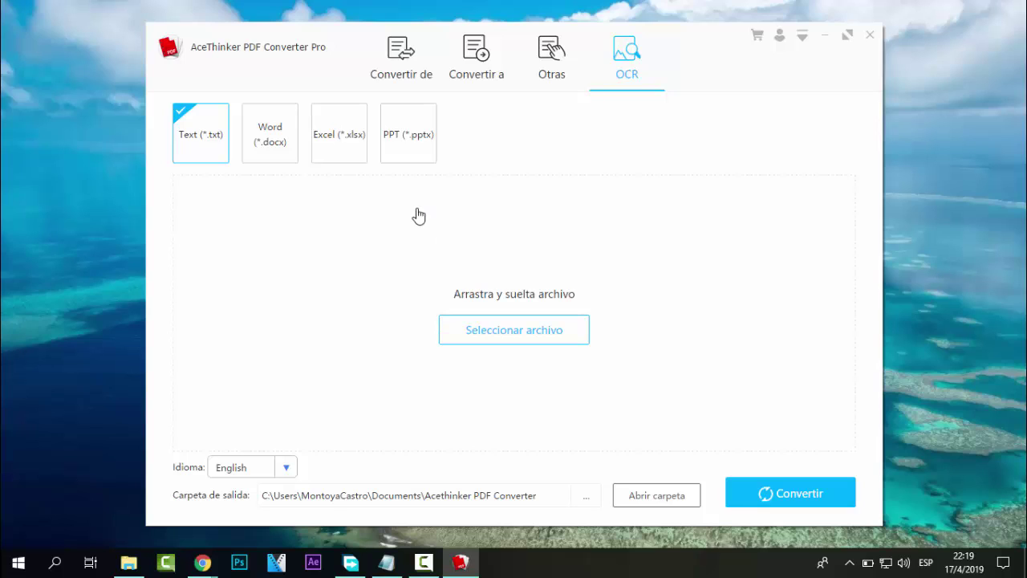
- Set the OCR language to Español and return to the conversions from PDF
left_click(287, 466)
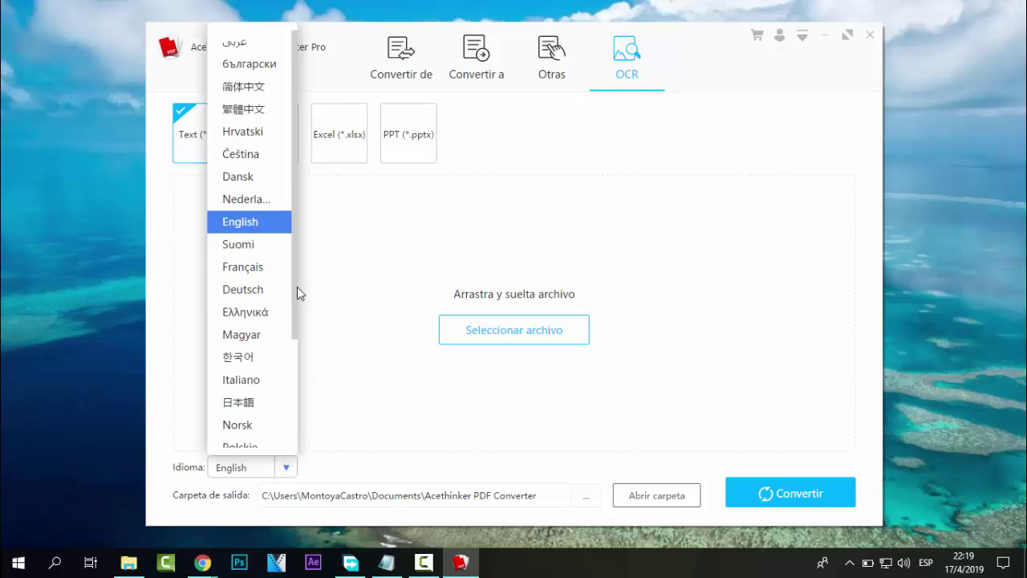
left_click_drag(297, 286, 292, 397)
left_click(255, 396)
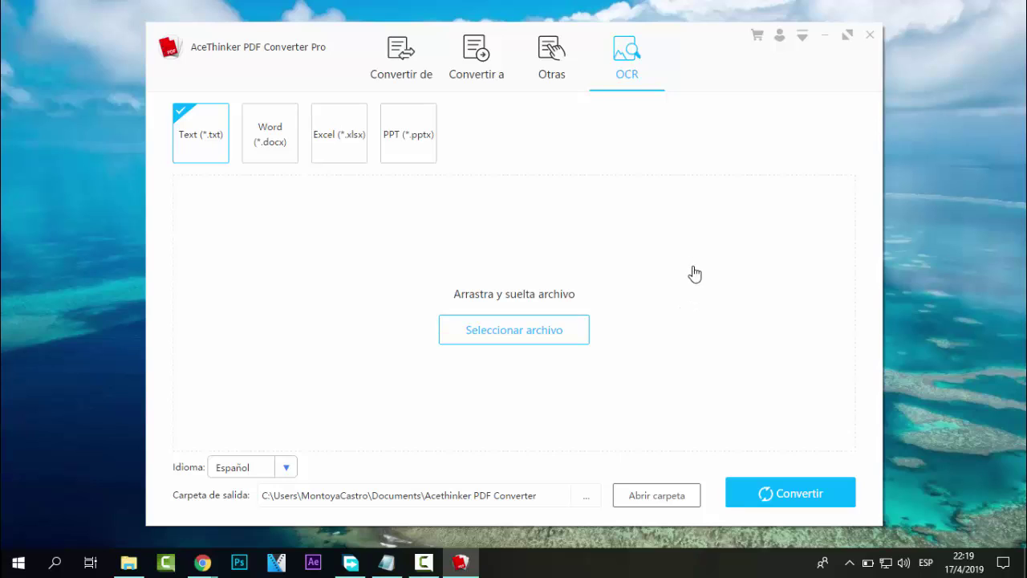
left_click(403, 67)
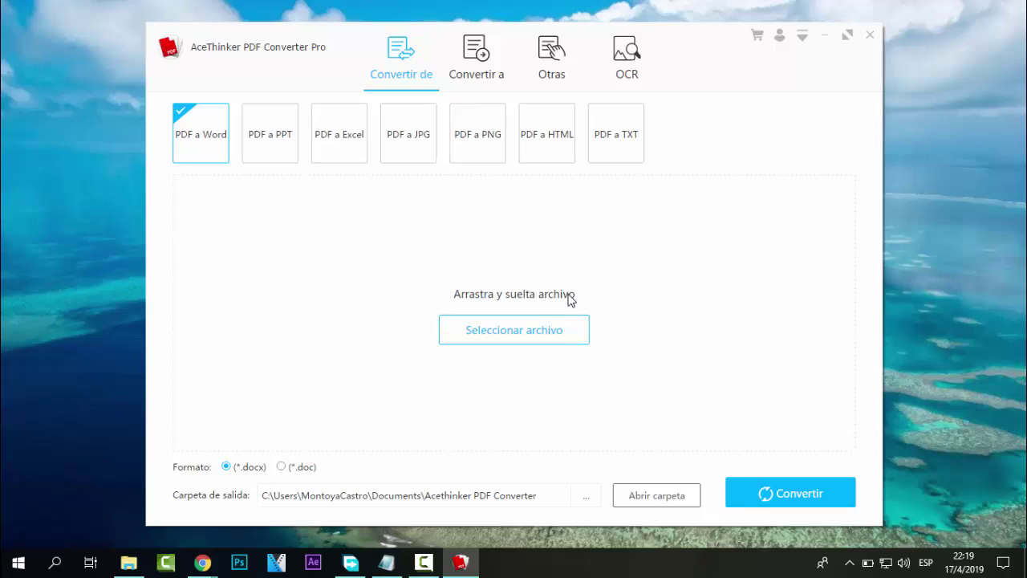
- Browse the Documentos, Escritorio, Imágenes, Música and Descargas folders for a PDF, and look at the output folder choices
left_click(506, 281)
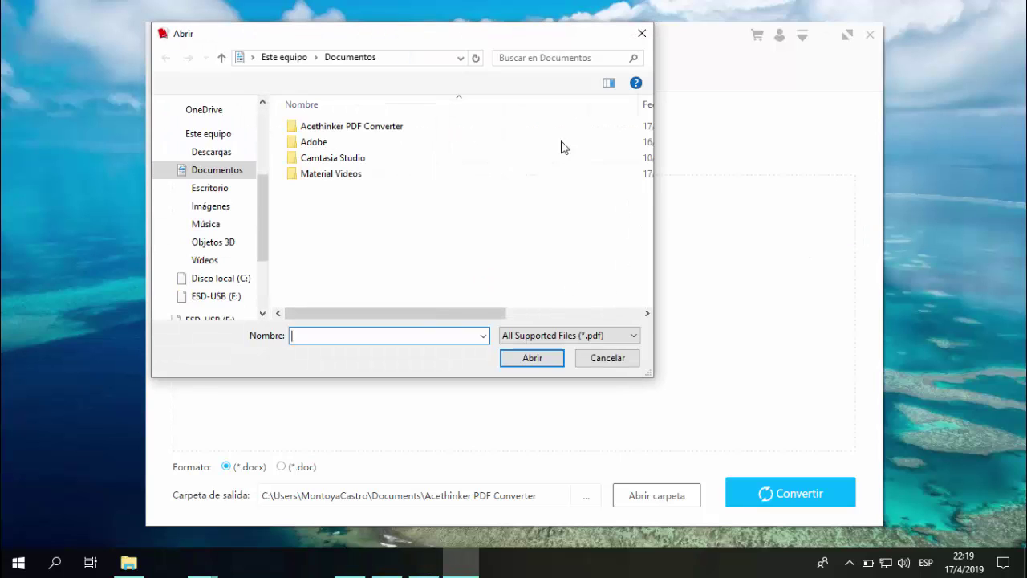
left_click_drag(433, 39, 608, 62)
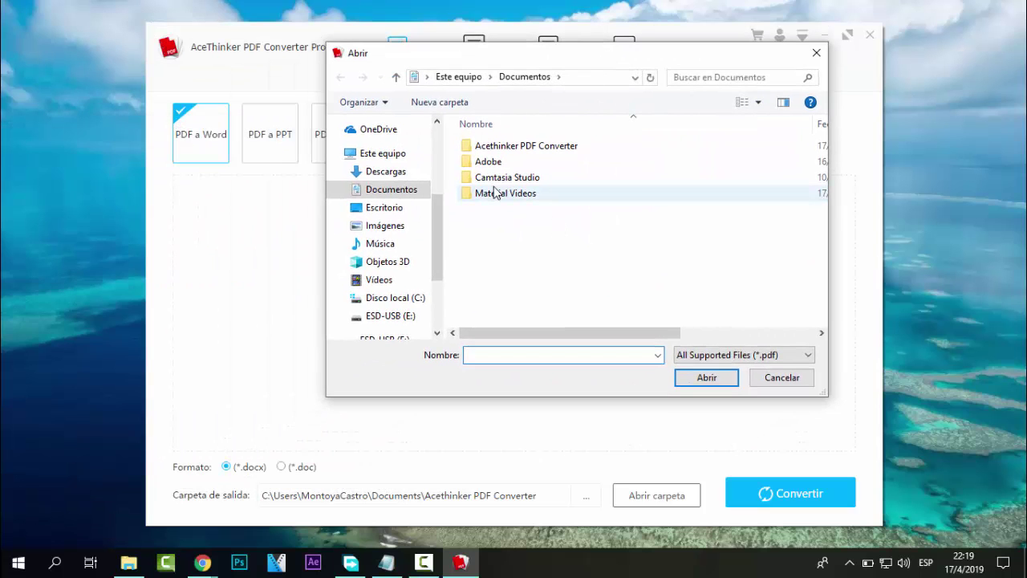
double_click(495, 195)
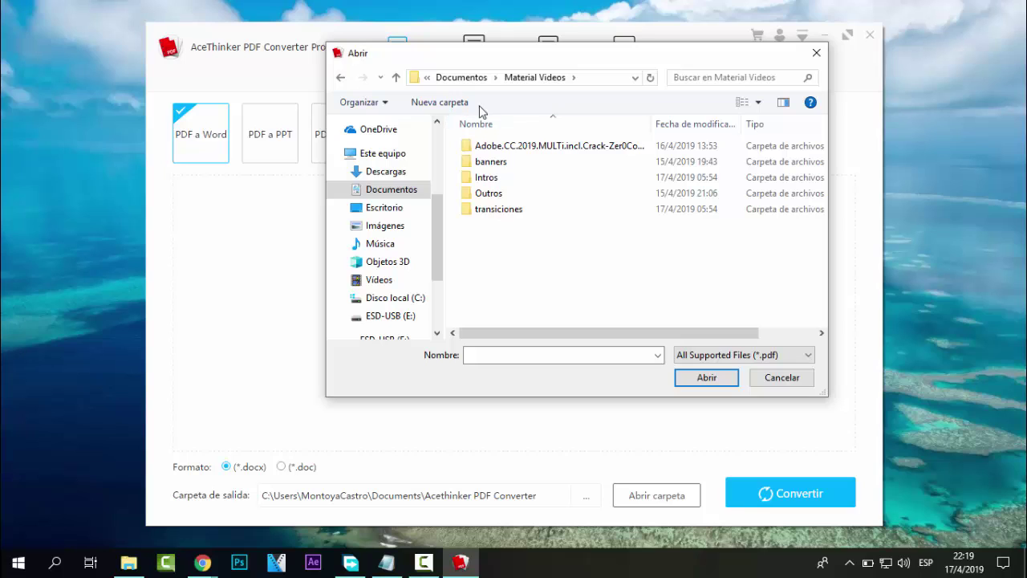
left_click(459, 79)
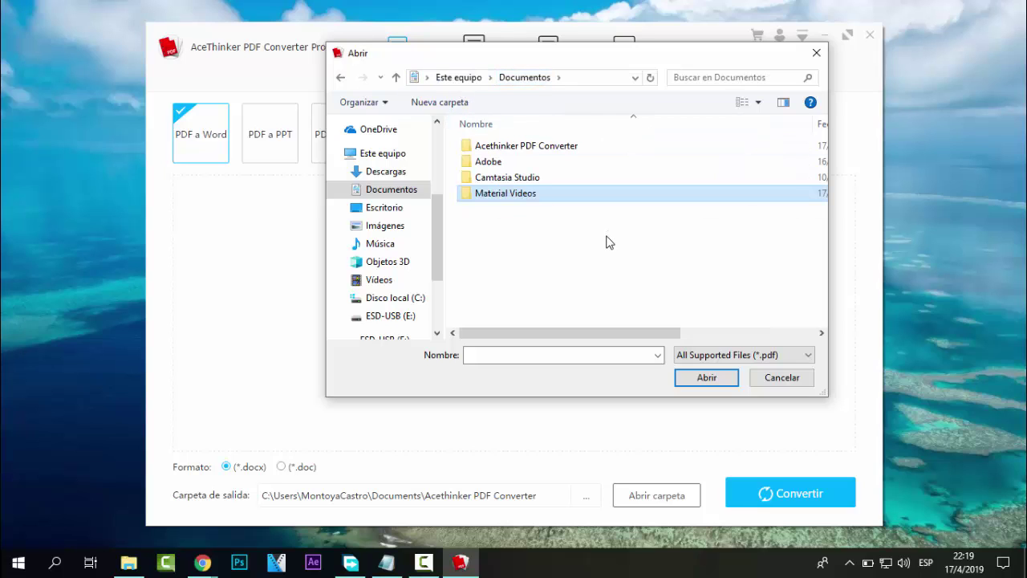
left_click(386, 207)
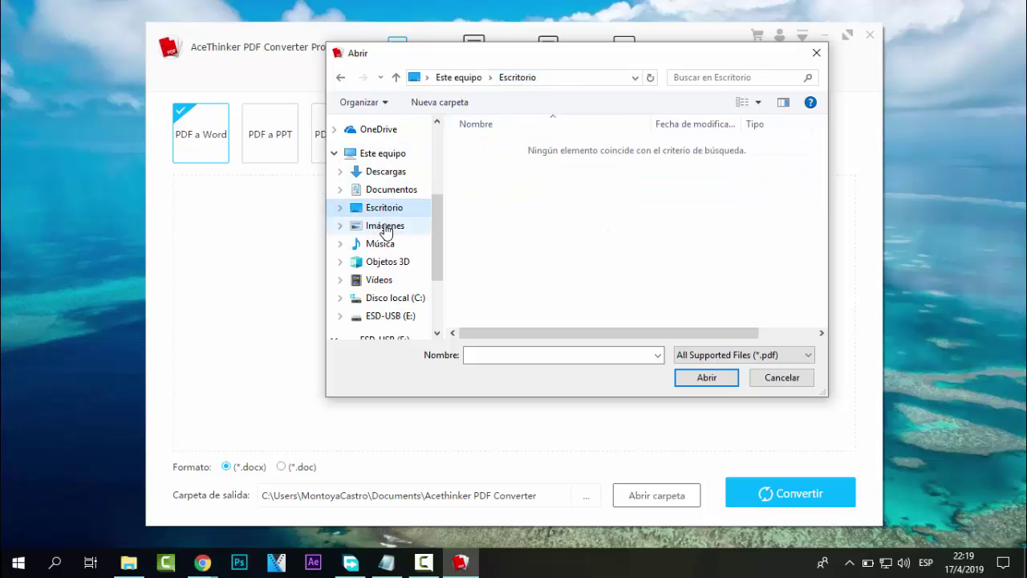
left_click(385, 227)
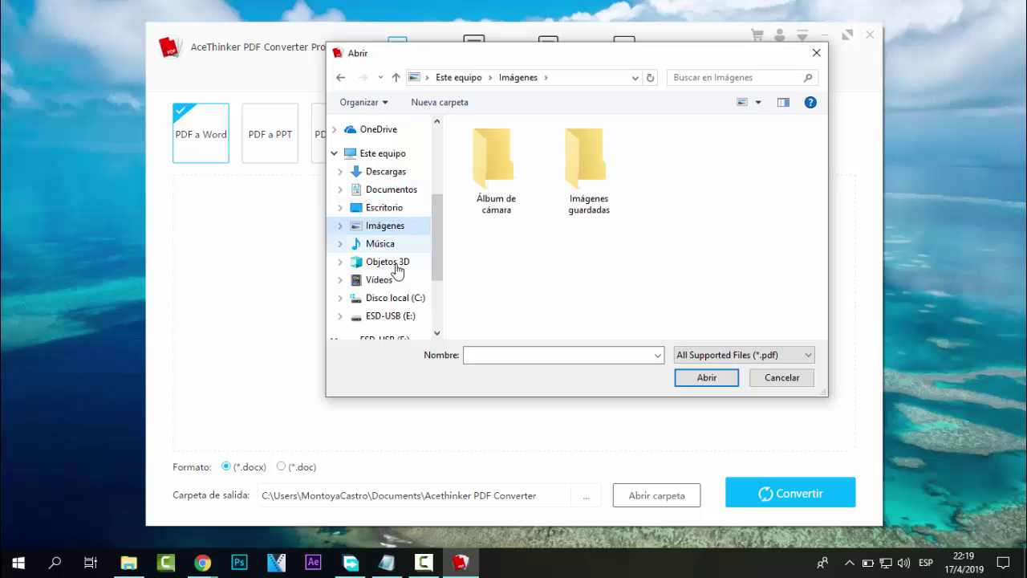
left_click(382, 243)
left_click(382, 171)
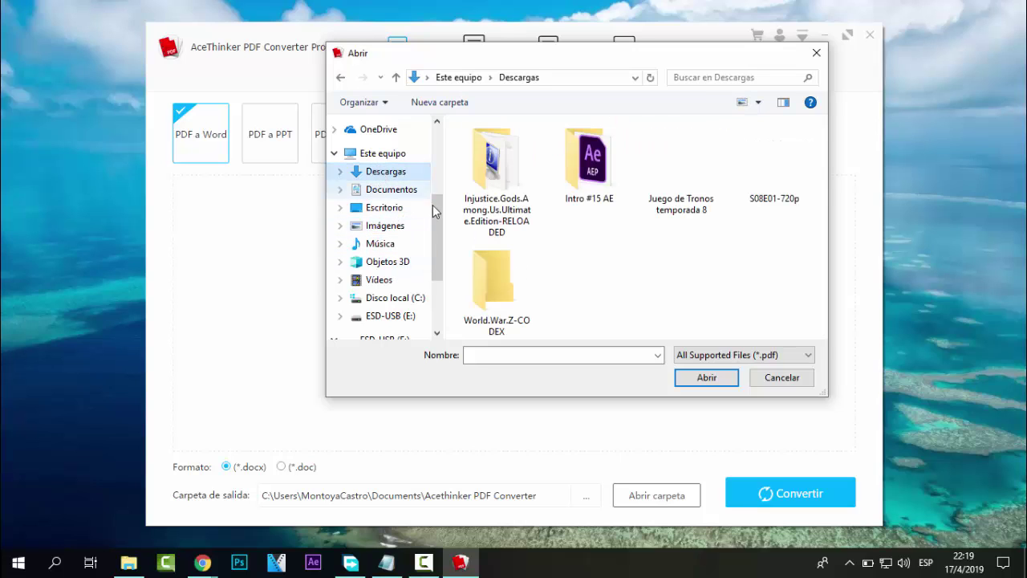
scroll(438, 221, "up", 2)
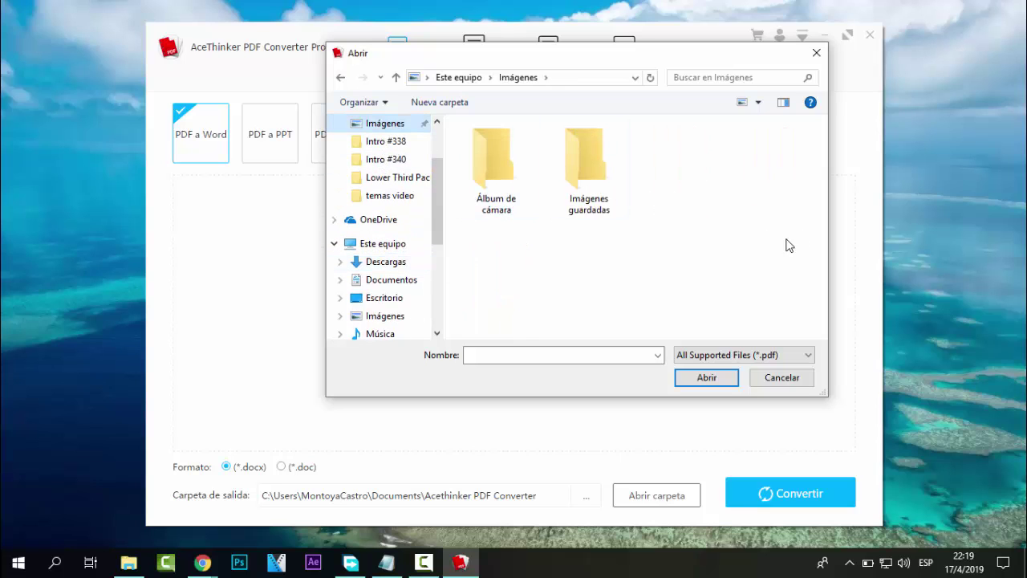
left_click(768, 382)
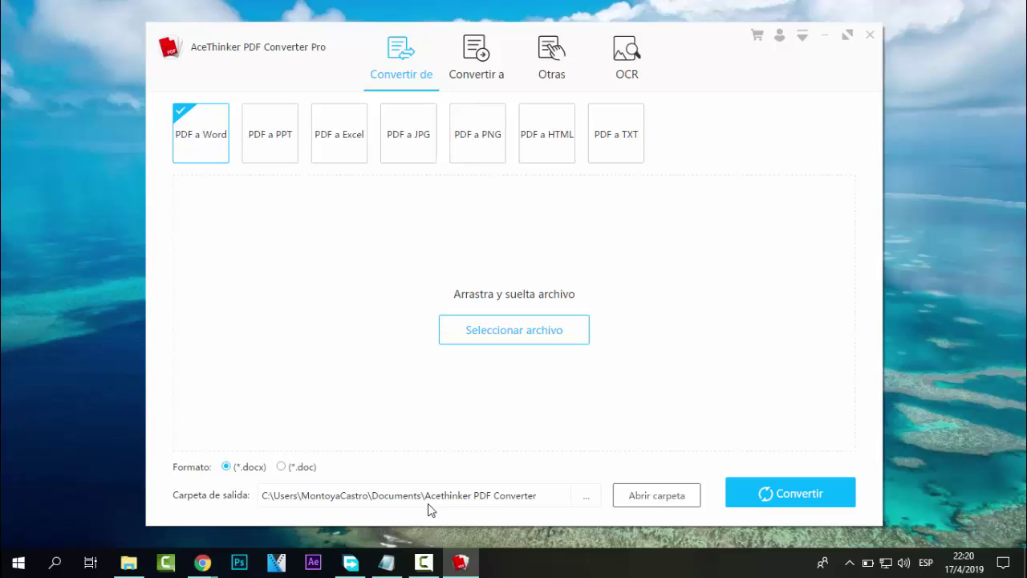
left_click(581, 501)
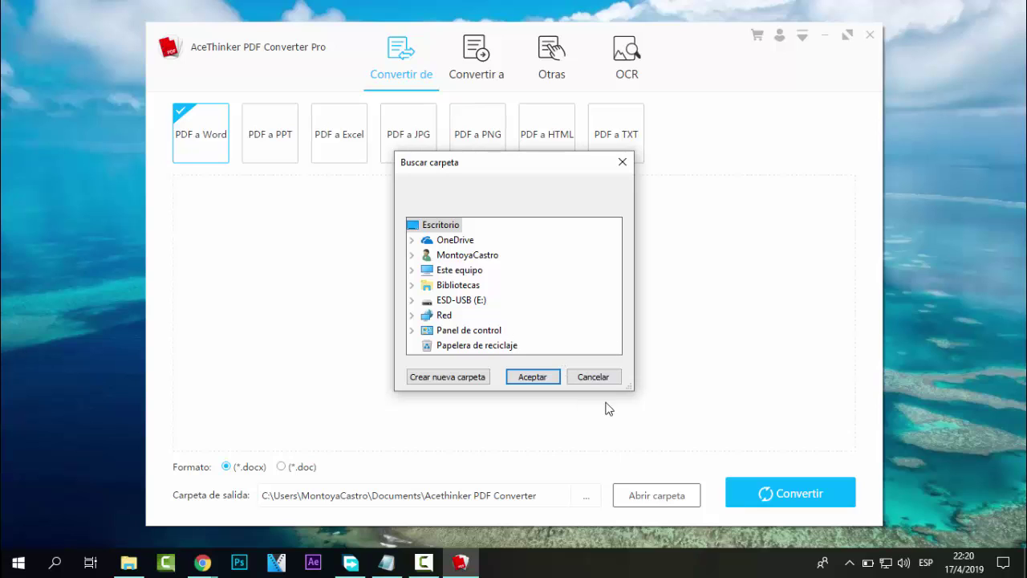
left_click(587, 381)
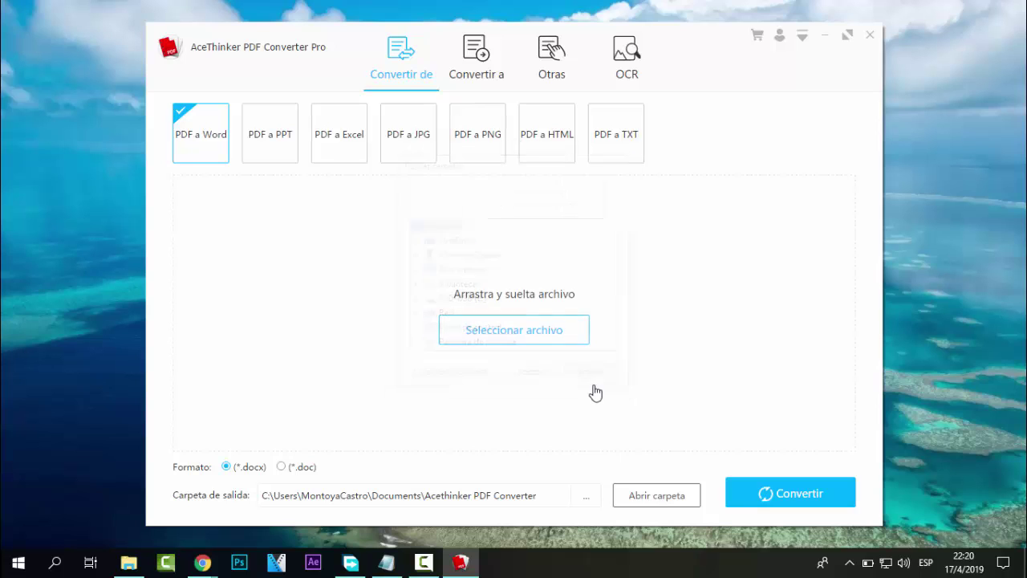
- Add RESPUESTA FI-075 (1).pdf from the grados 2019 folder on the ESD-USB (E:) drive to the PDF-to-Word conversion list
left_click(514, 329)
scroll(425, 250, "down", 5)
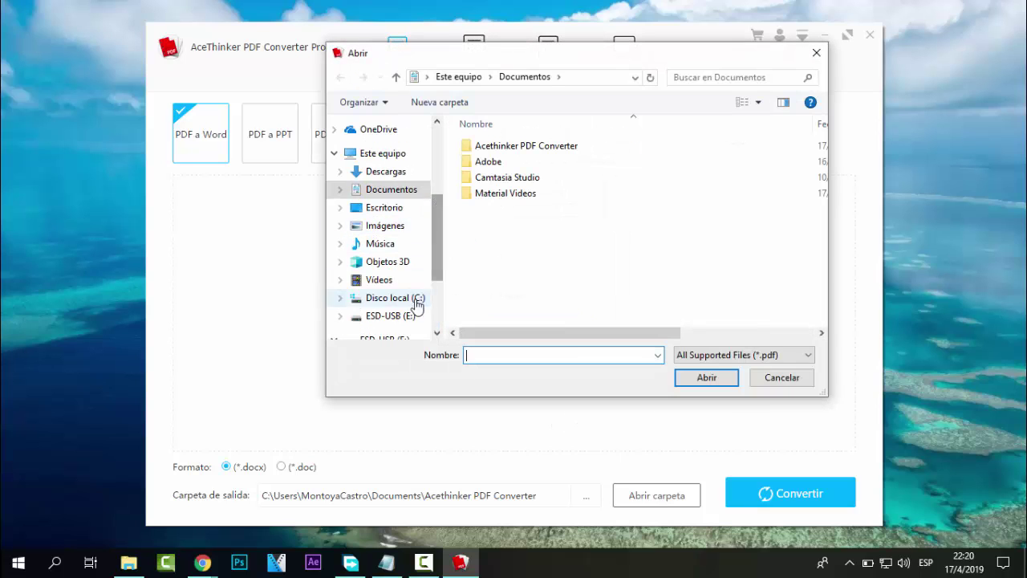
left_click(393, 315)
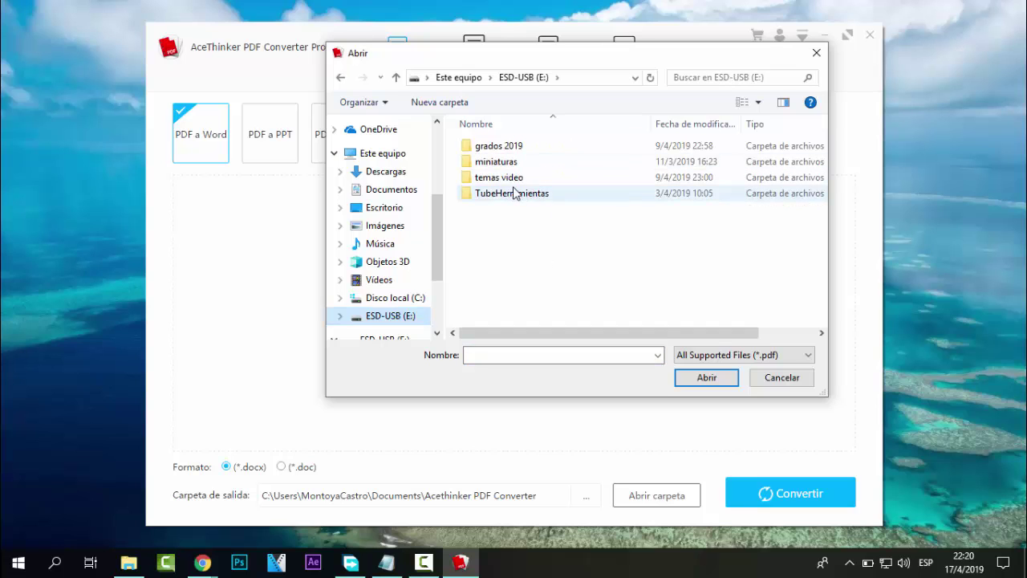
left_click(713, 354)
left_click(713, 355)
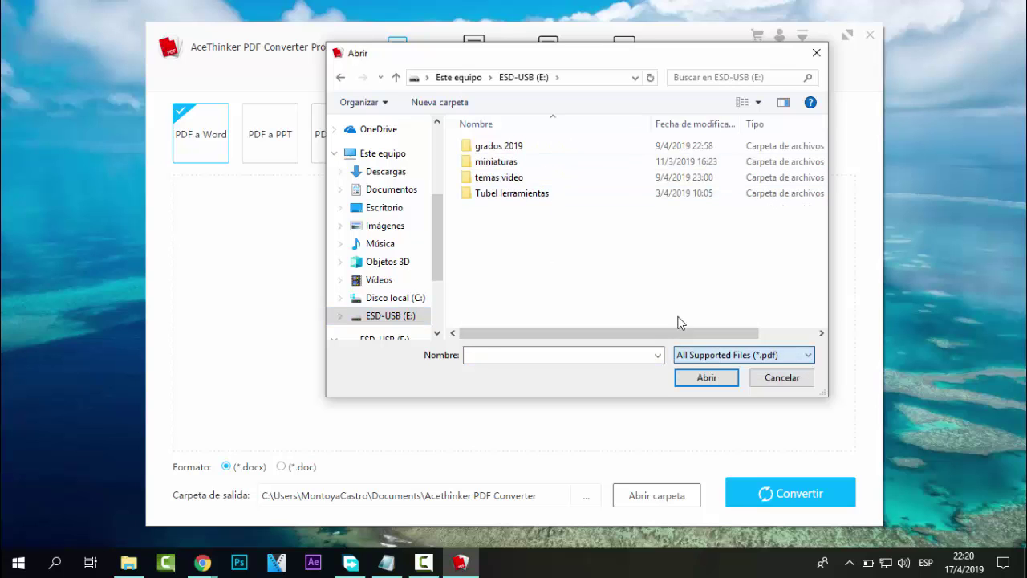
double_click(486, 145)
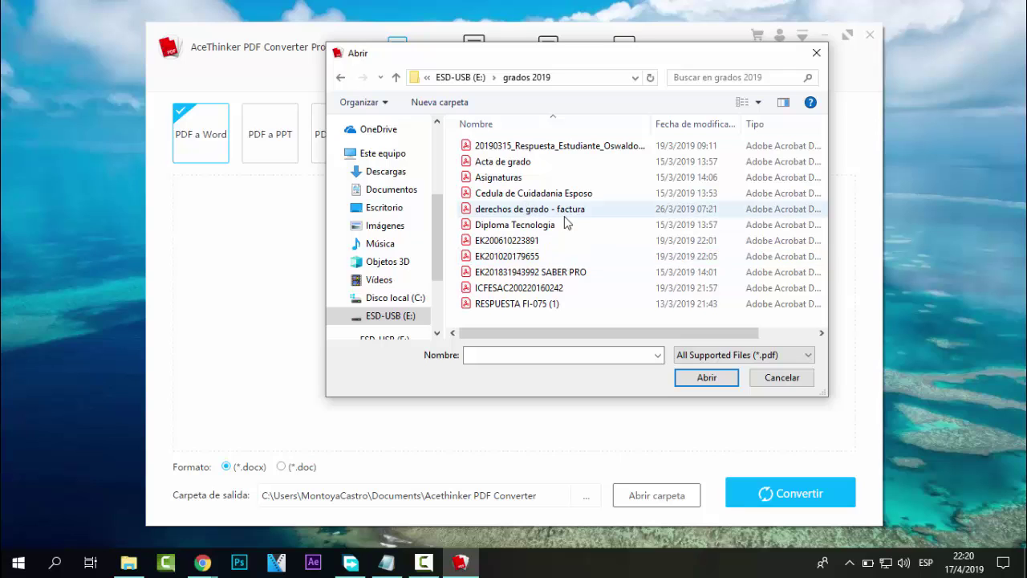
left_click(528, 305)
left_click(694, 382)
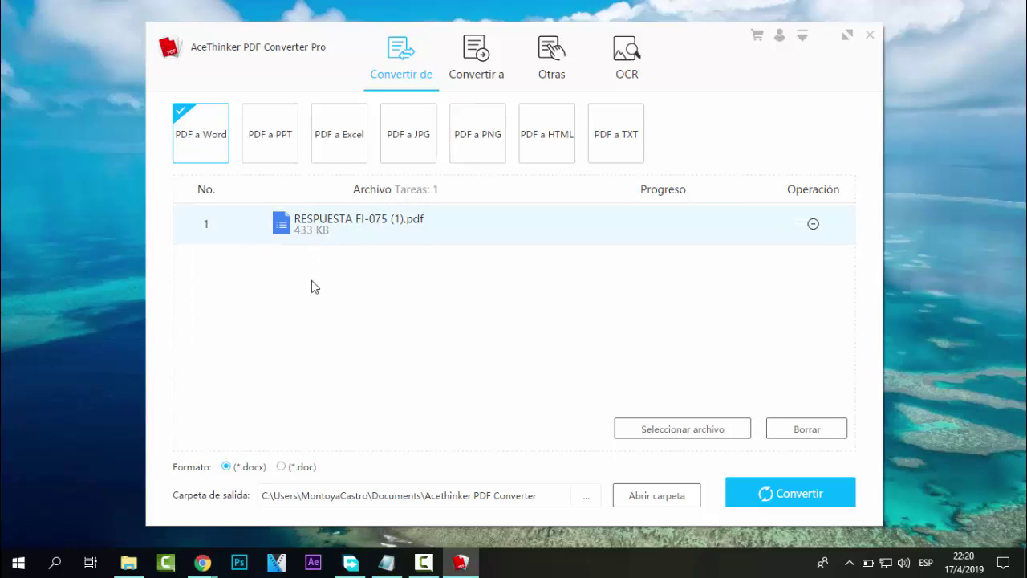
- Try to convert RESPUESTA FI-075 (1).pdf to a .docx document without signing in, and cancel the running conversion
left_click(681, 434)
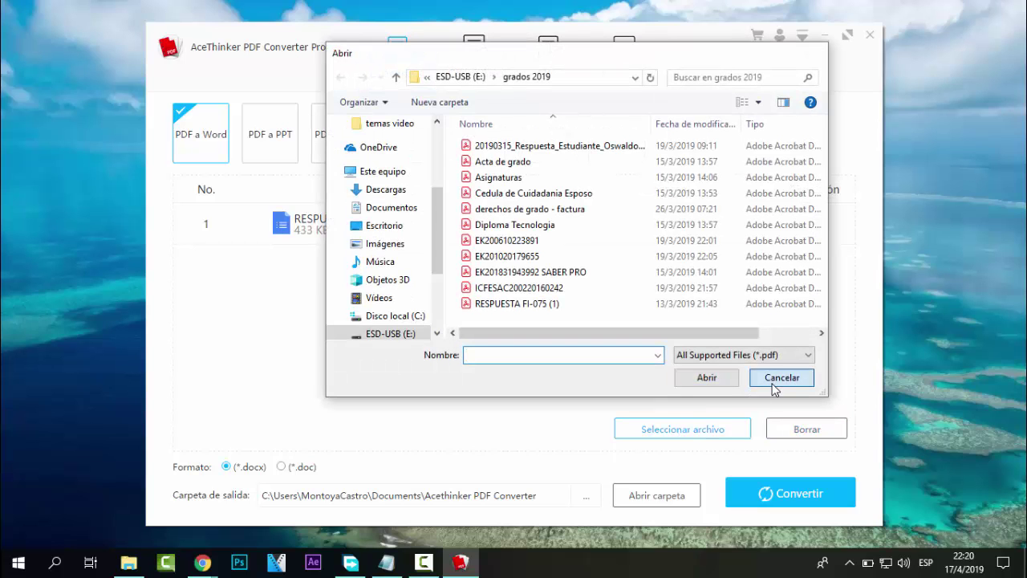
left_click(776, 379)
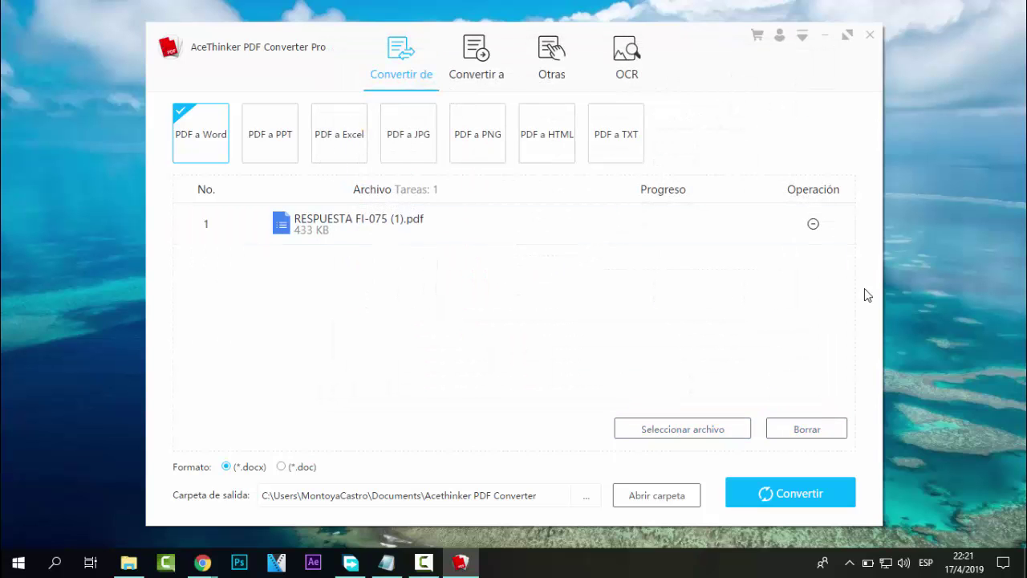
left_click(791, 493)
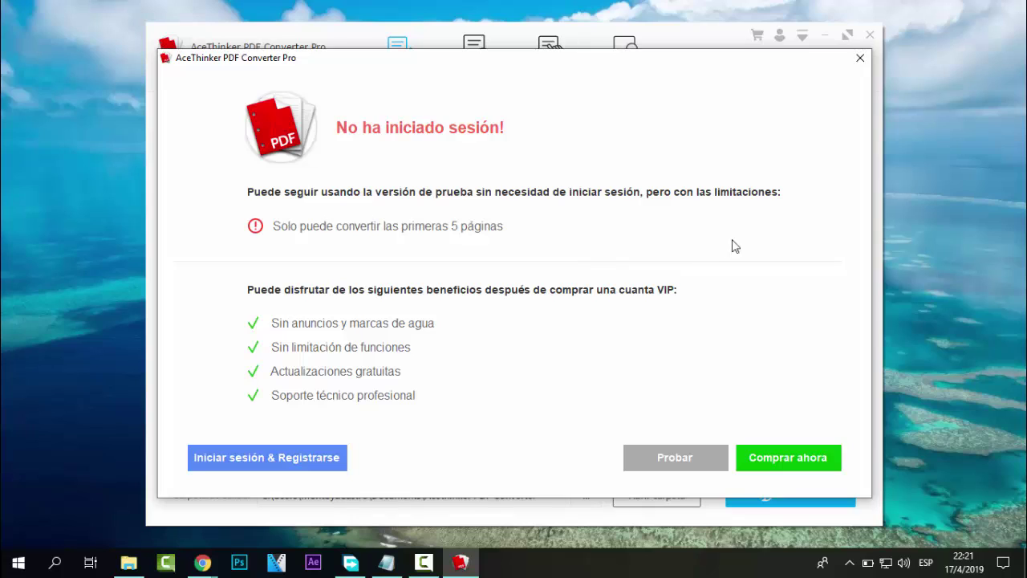
left_click(859, 61)
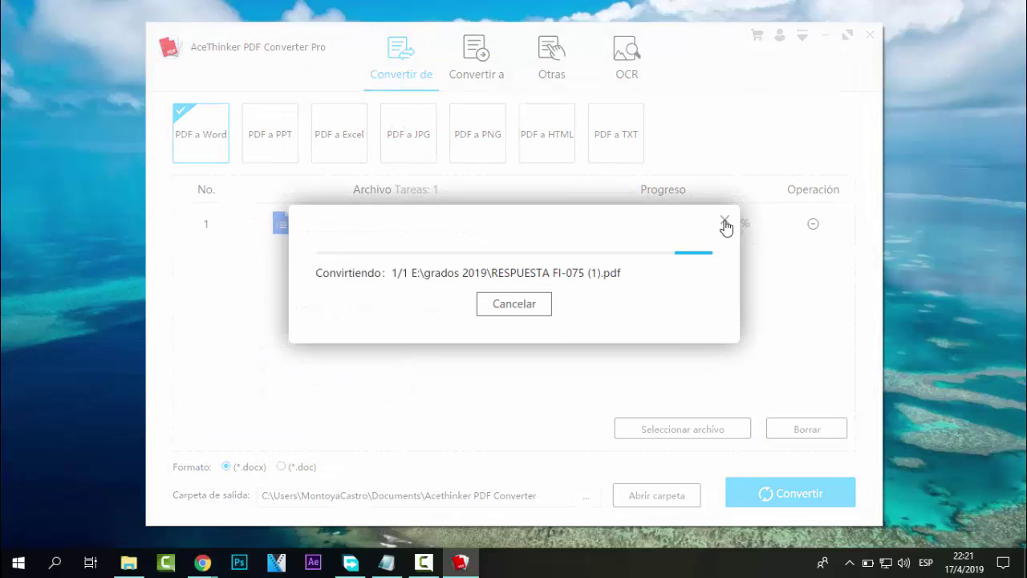
left_click(504, 305)
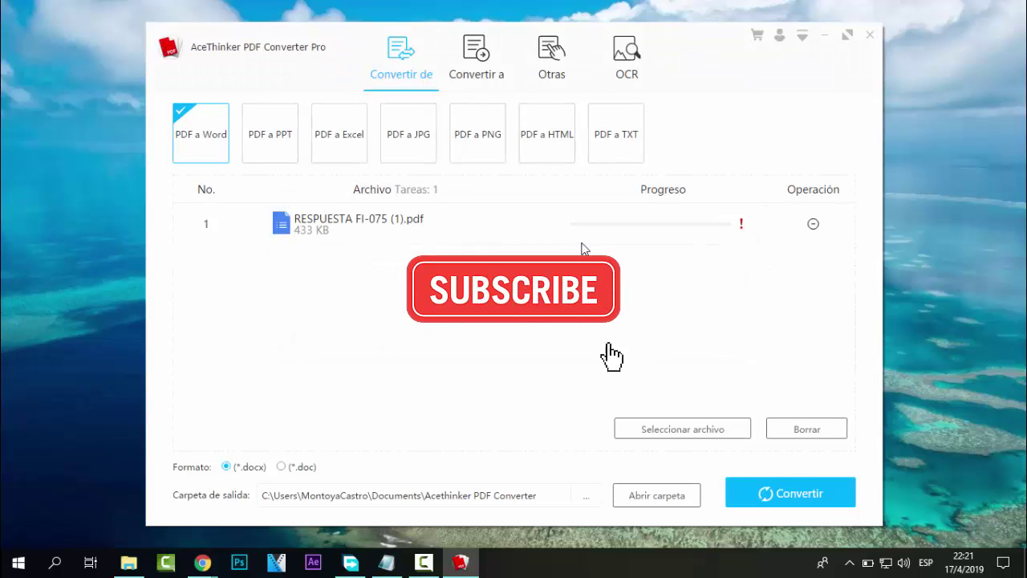
- Review the Convertir a, Otras and OCR tool categories once more and return to Convertir de
left_click(551, 58)
left_click(477, 61)
left_click(397, 53)
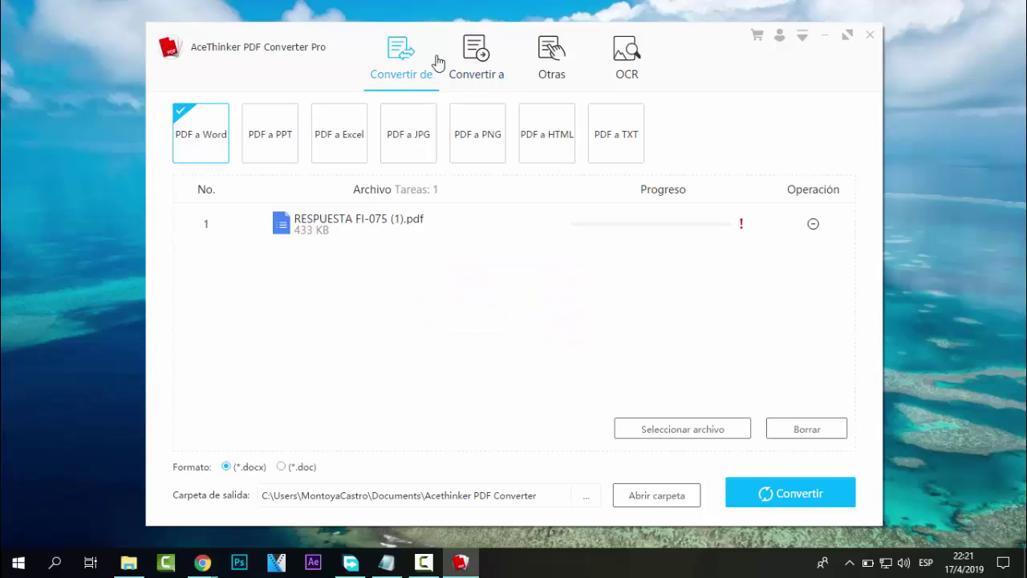
left_click(471, 50)
left_click(545, 53)
left_click(626, 52)
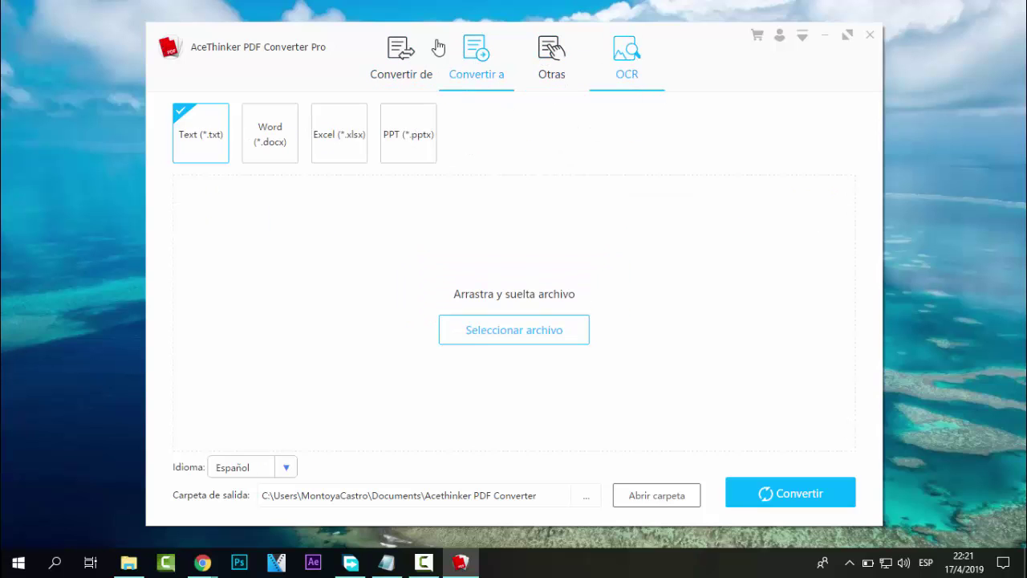
left_click(399, 53)
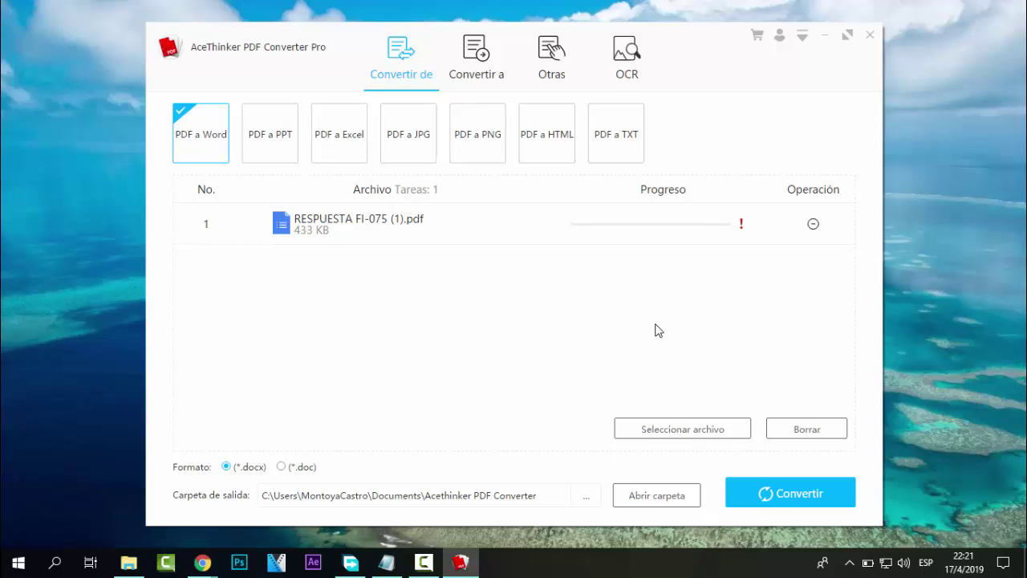
- Switch to the AceThinker download center page in Chrome and copy its web address for the notes
mouse_move(202, 562)
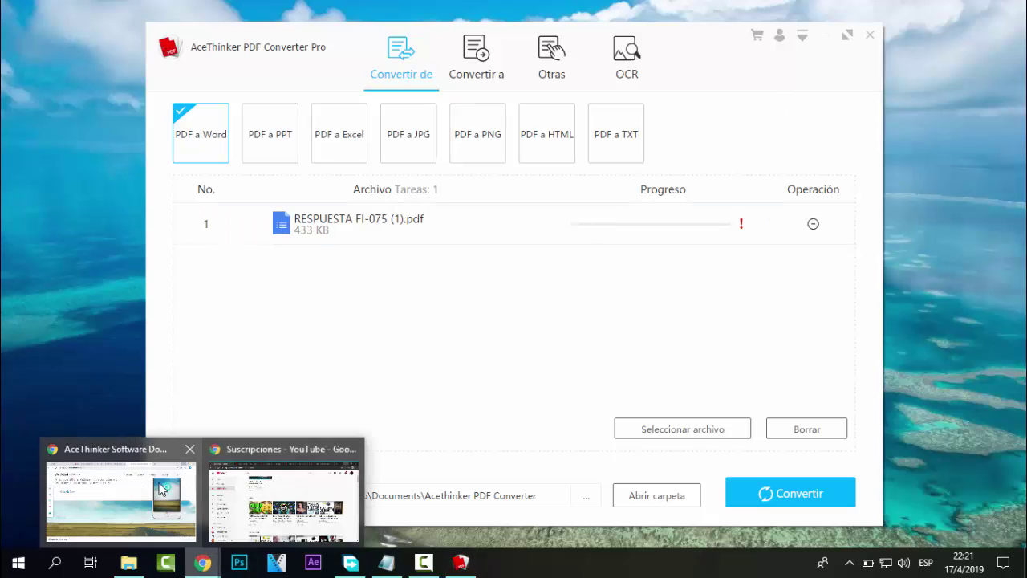
left_click(159, 484)
scroll(500, 174, "up", 3)
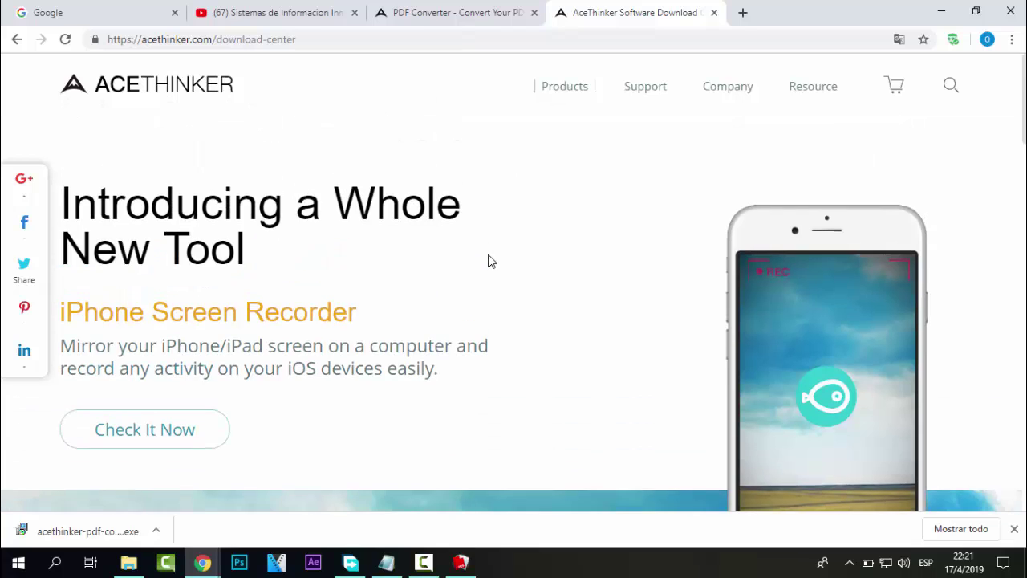
scroll(672, 348, "down", 3)
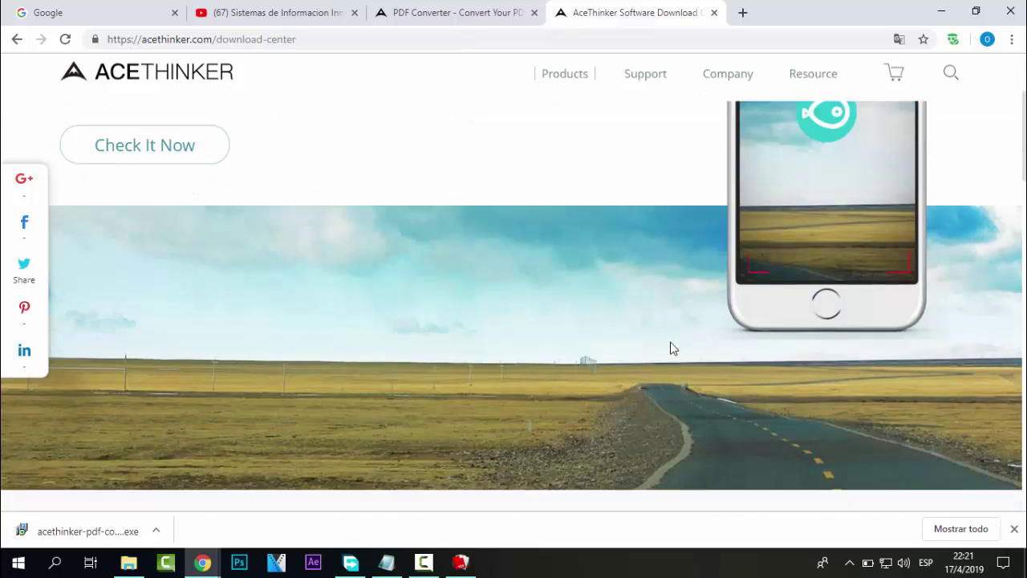
scroll(672, 348, "down", 5)
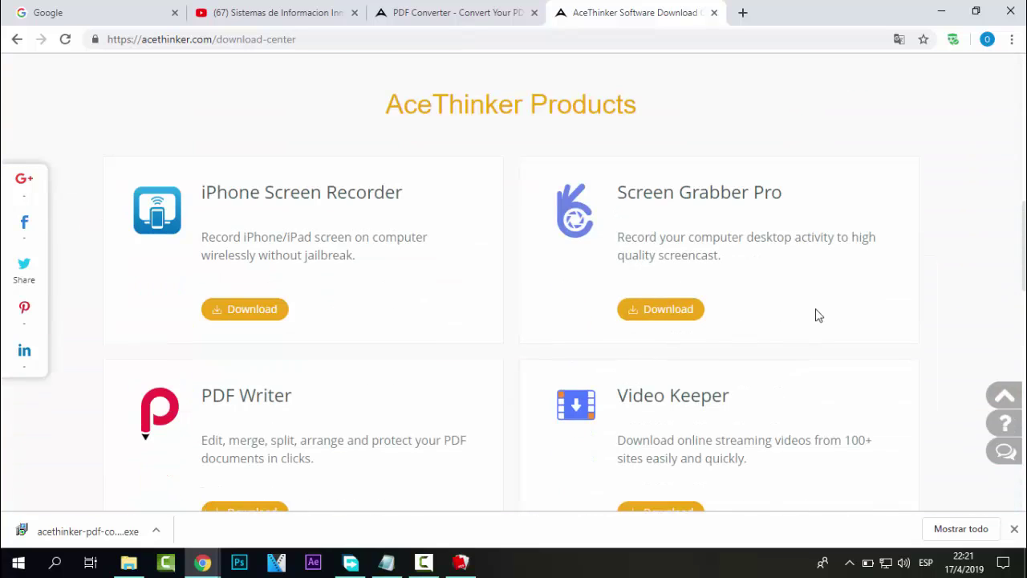
left_click(587, 38)
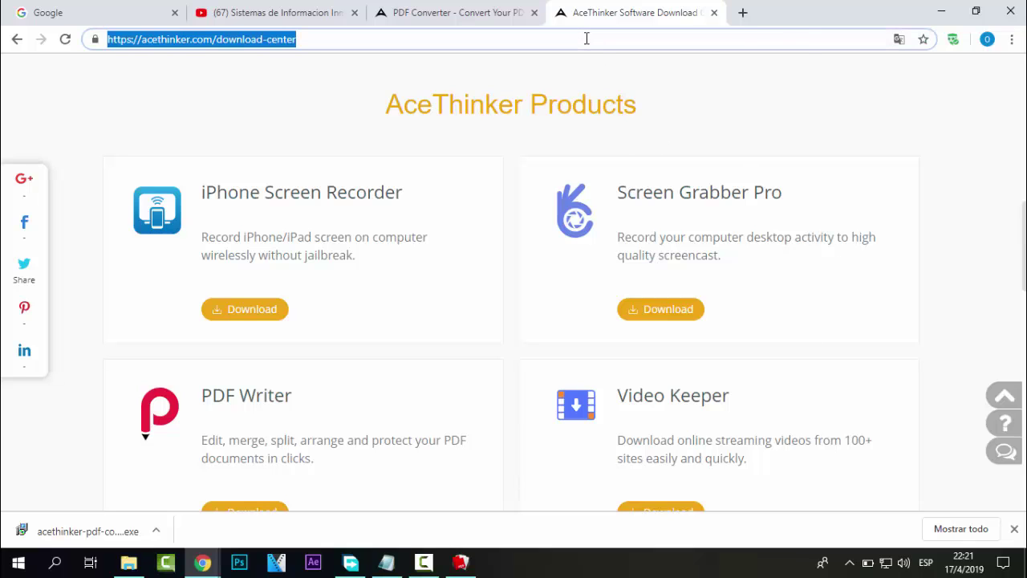
right_click(588, 39)
left_click(618, 121)
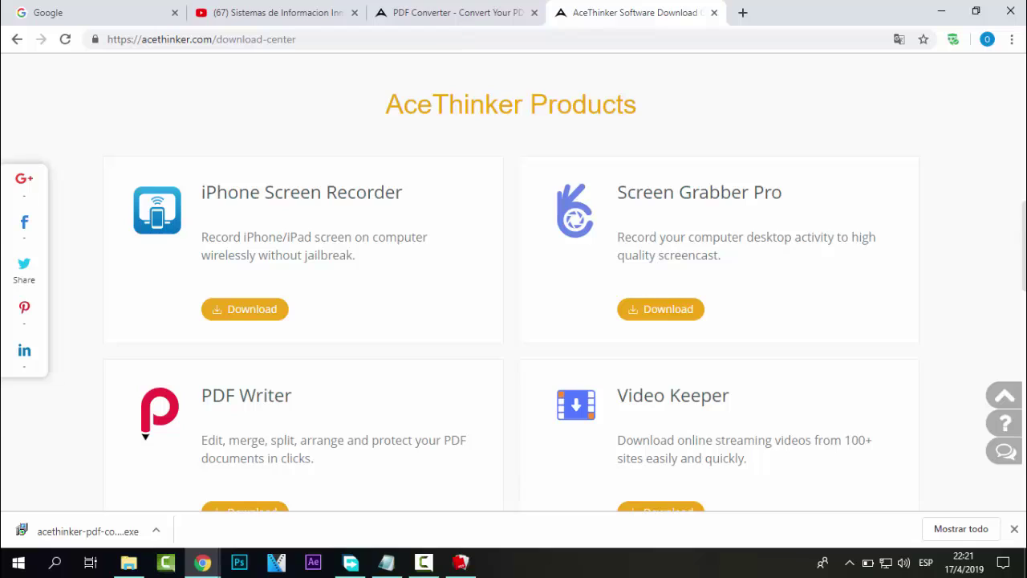
left_click(386, 561)
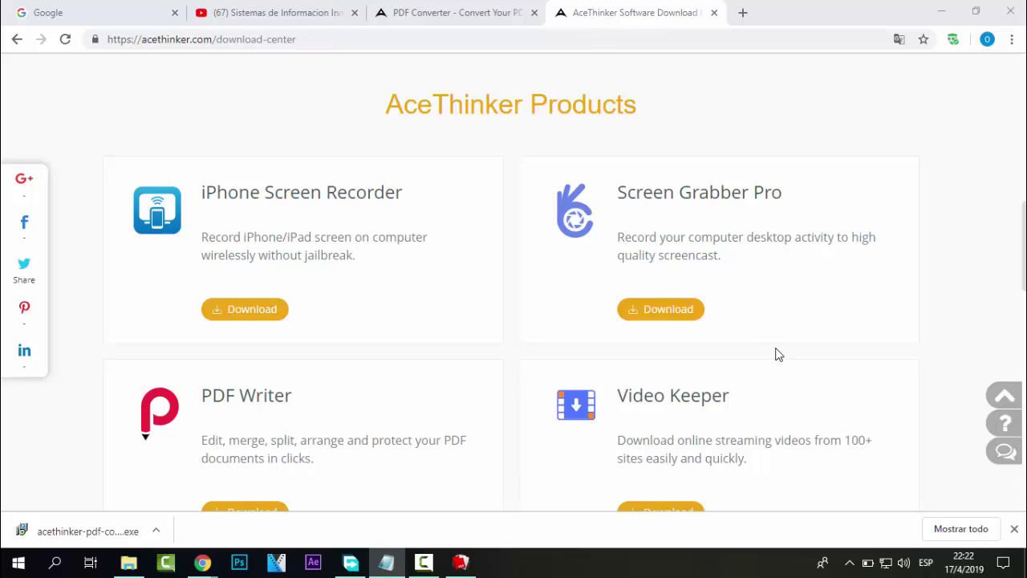
- Examine the full AceThinker Products list on the download center page, down to the footer and back up
scroll(777, 353, "down", 4)
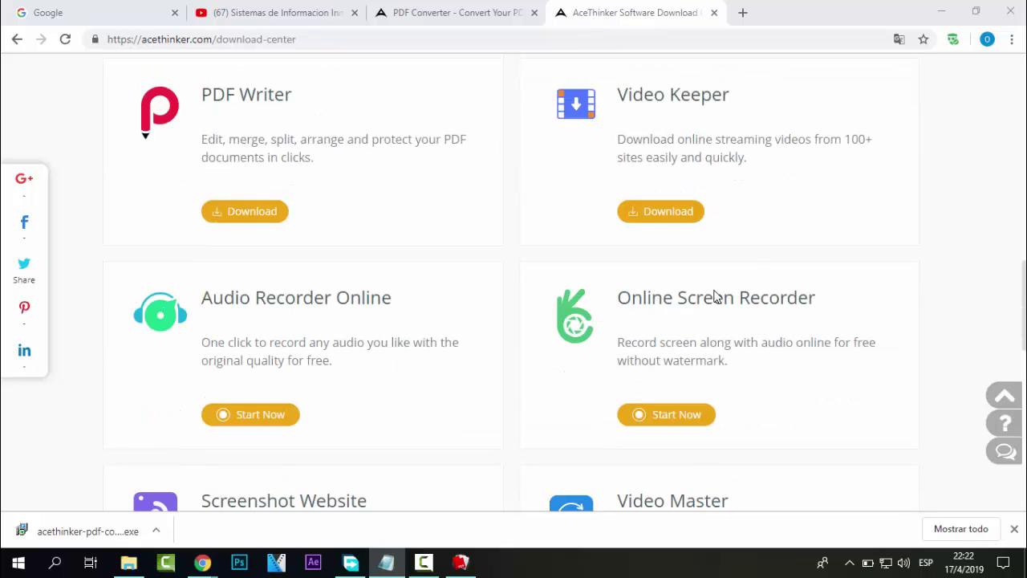
scroll(756, 401, "down", 7)
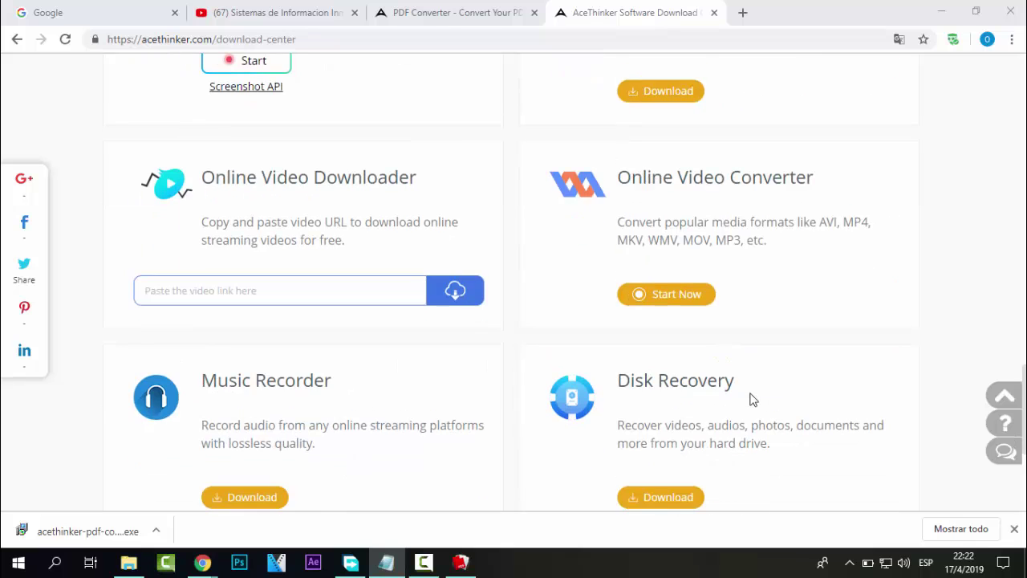
scroll(745, 377, "down", 4)
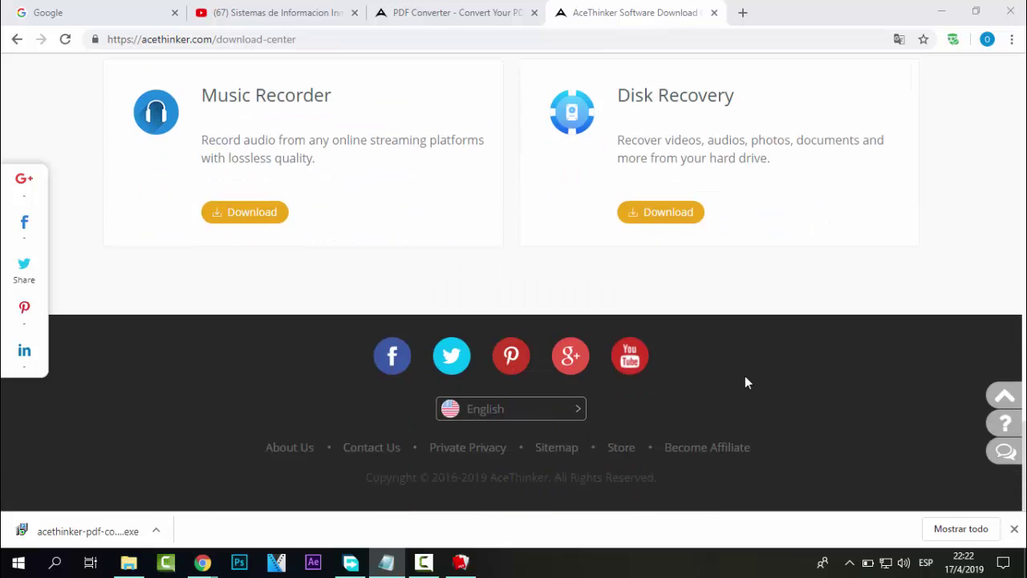
scroll(699, 394, "up", 15)
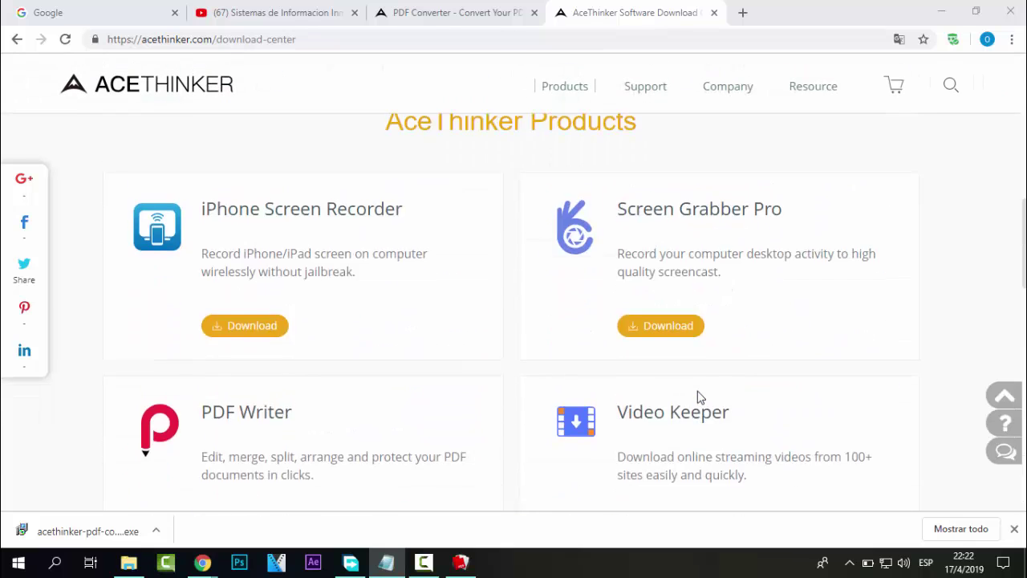
- Show the Sistemas de Informacion Inmediatas YouTube channel, and minimize both the browser and the PDF converter windows
left_click(223, 15)
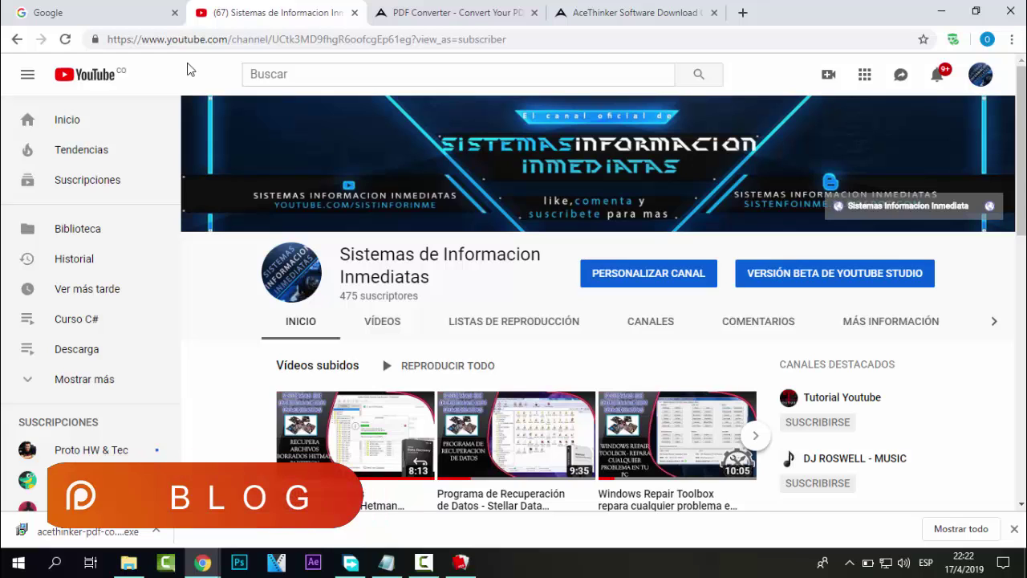
left_click(941, 11)
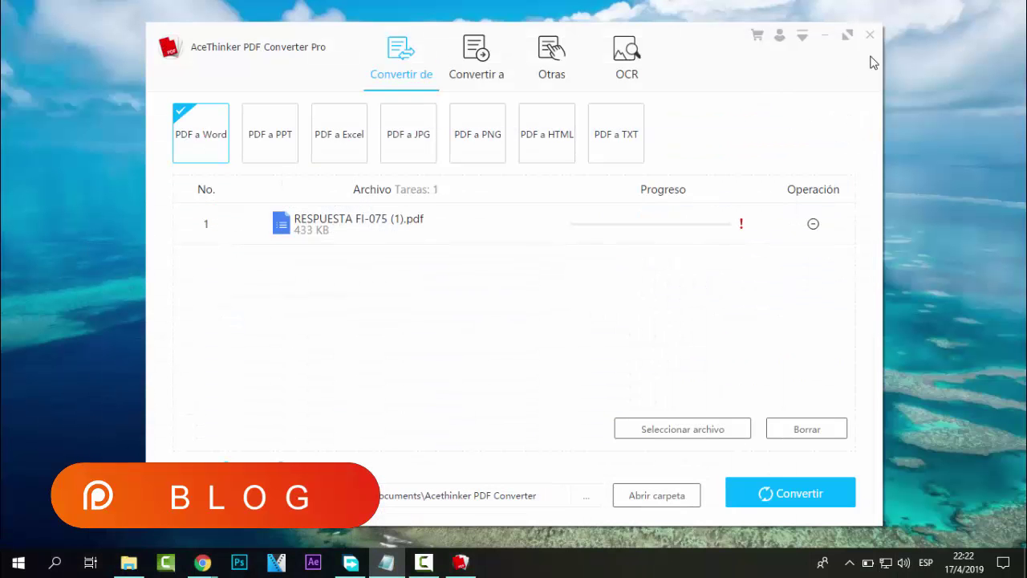
left_click(825, 37)
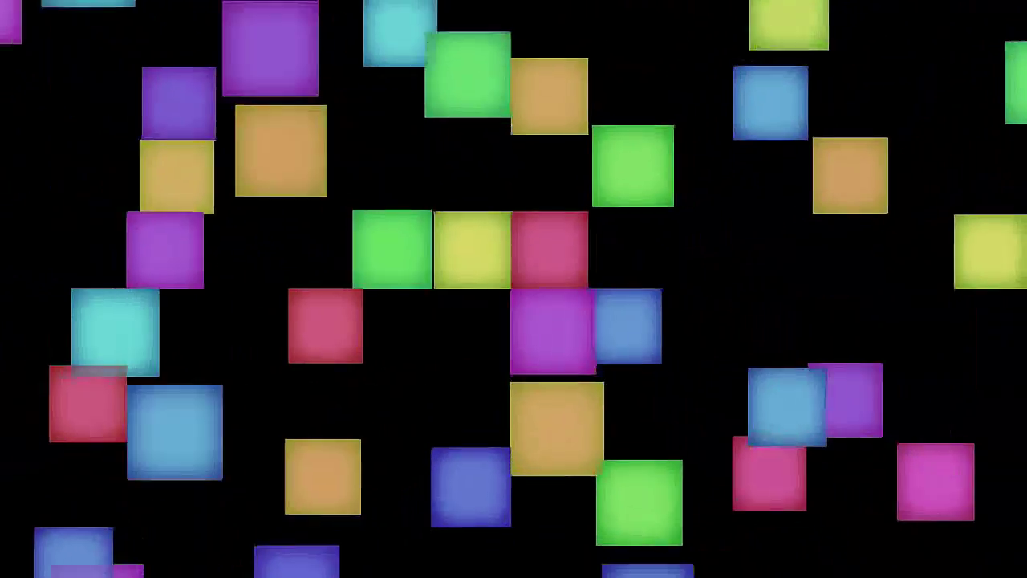